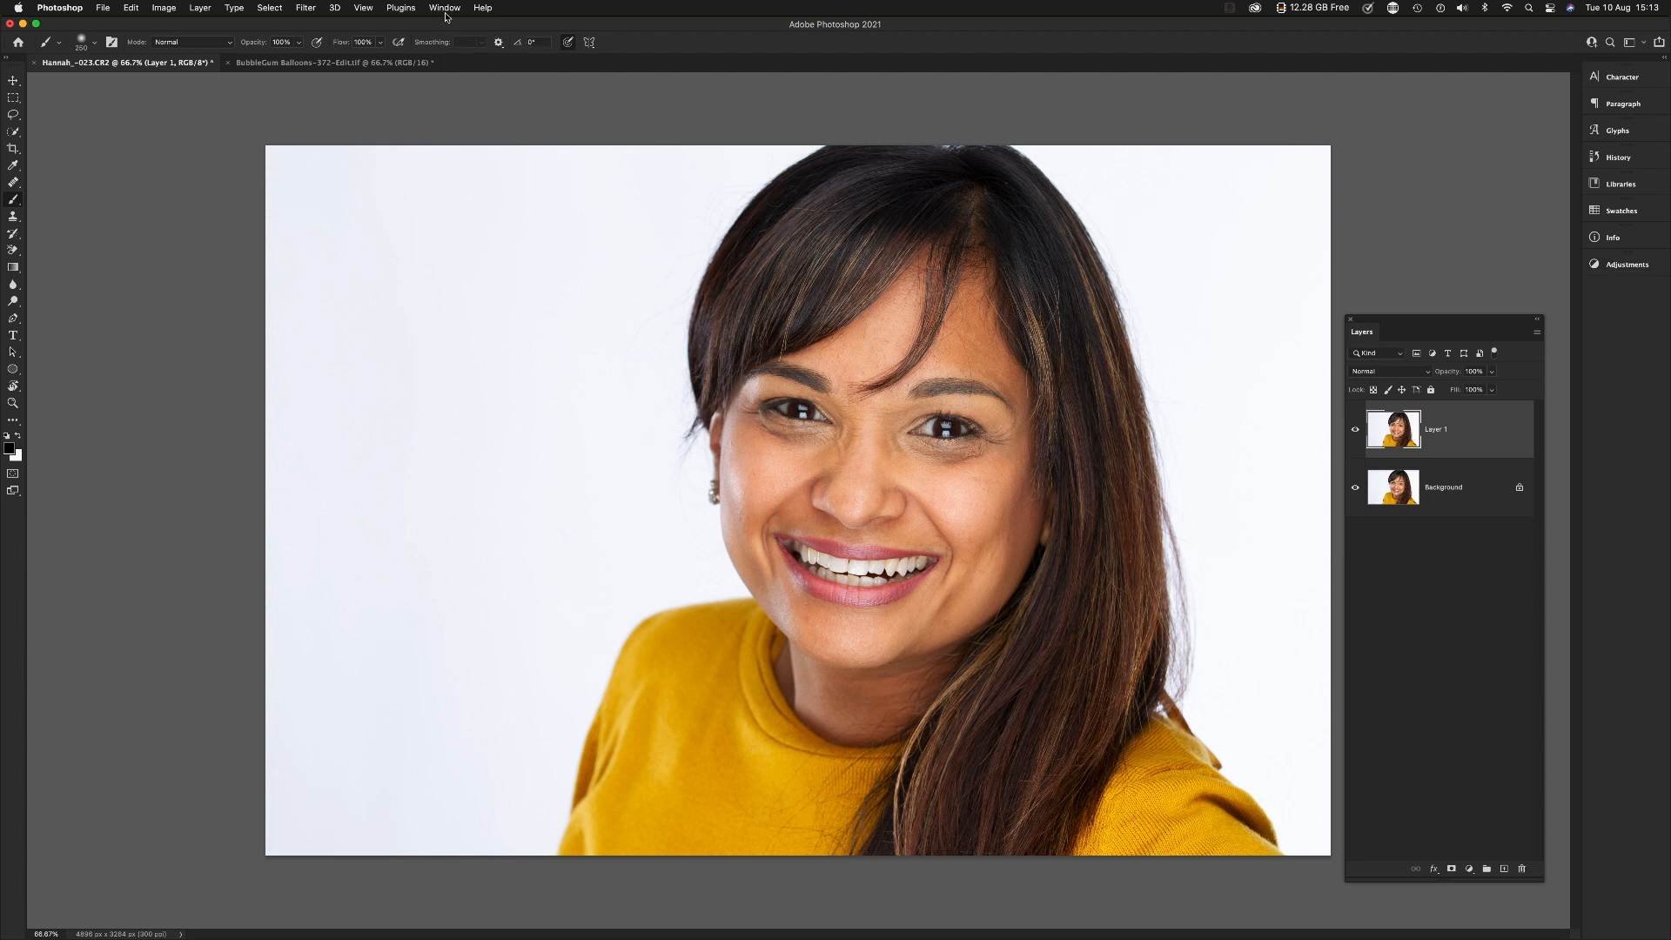
Step: Float the Adjustments panel above the layer list and add a Hue/Saturation adjustment layer over the duplicated portrait layer
click(445, 9)
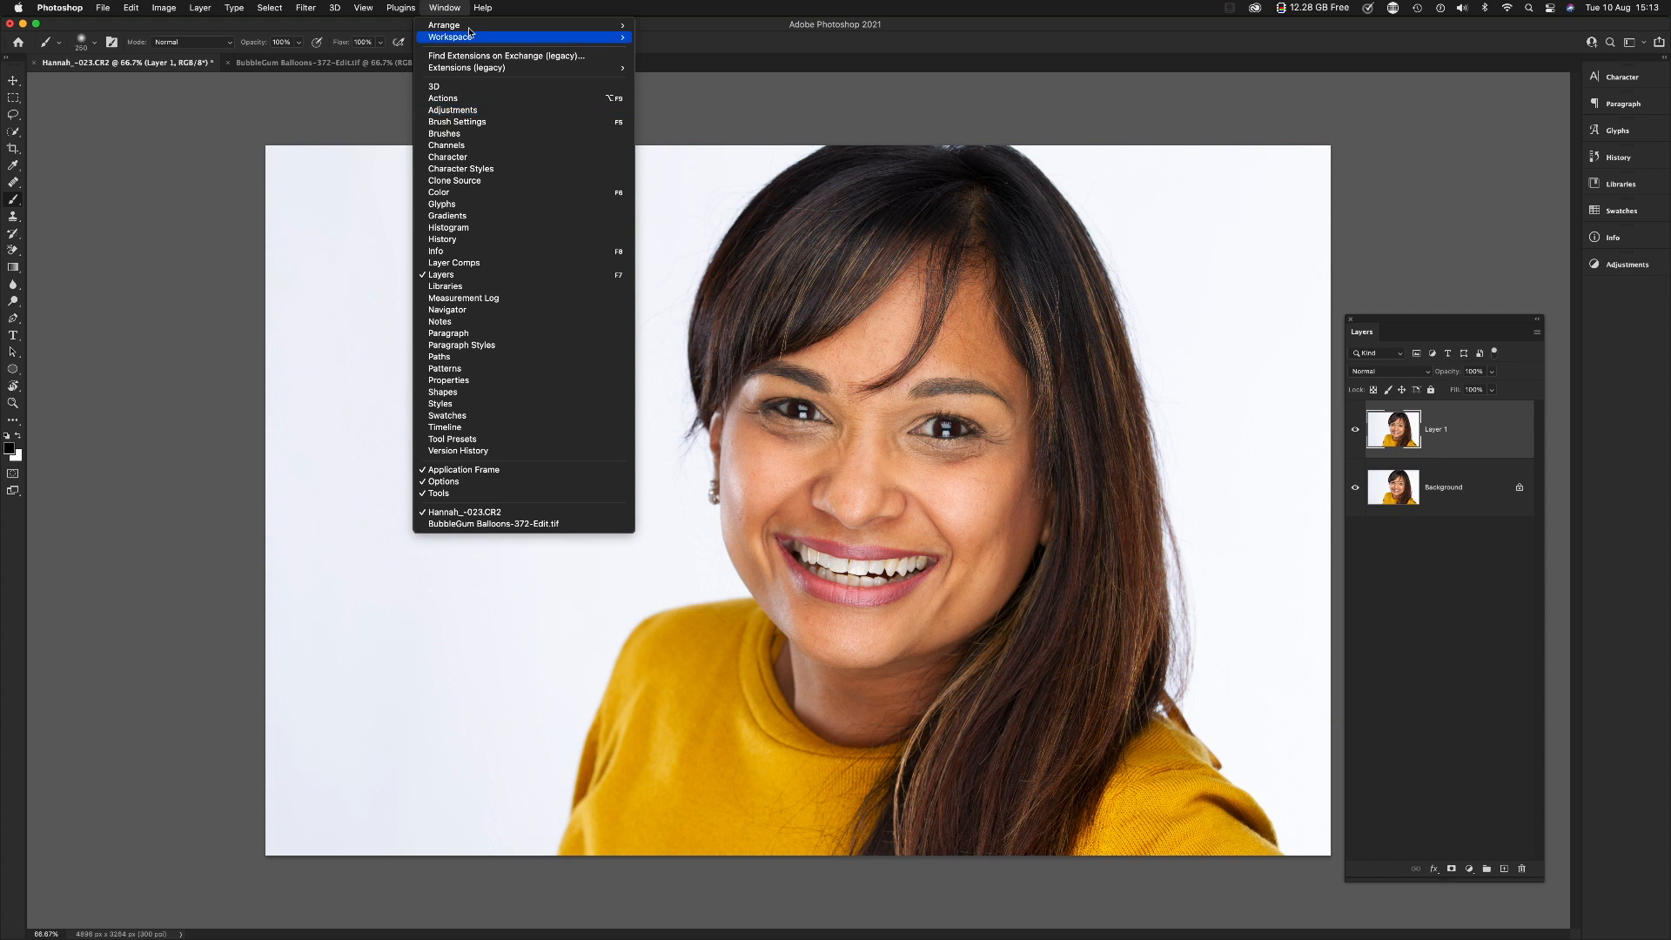
click(702, 24)
click(1626, 265)
drag(1522, 260, 1487, 131)
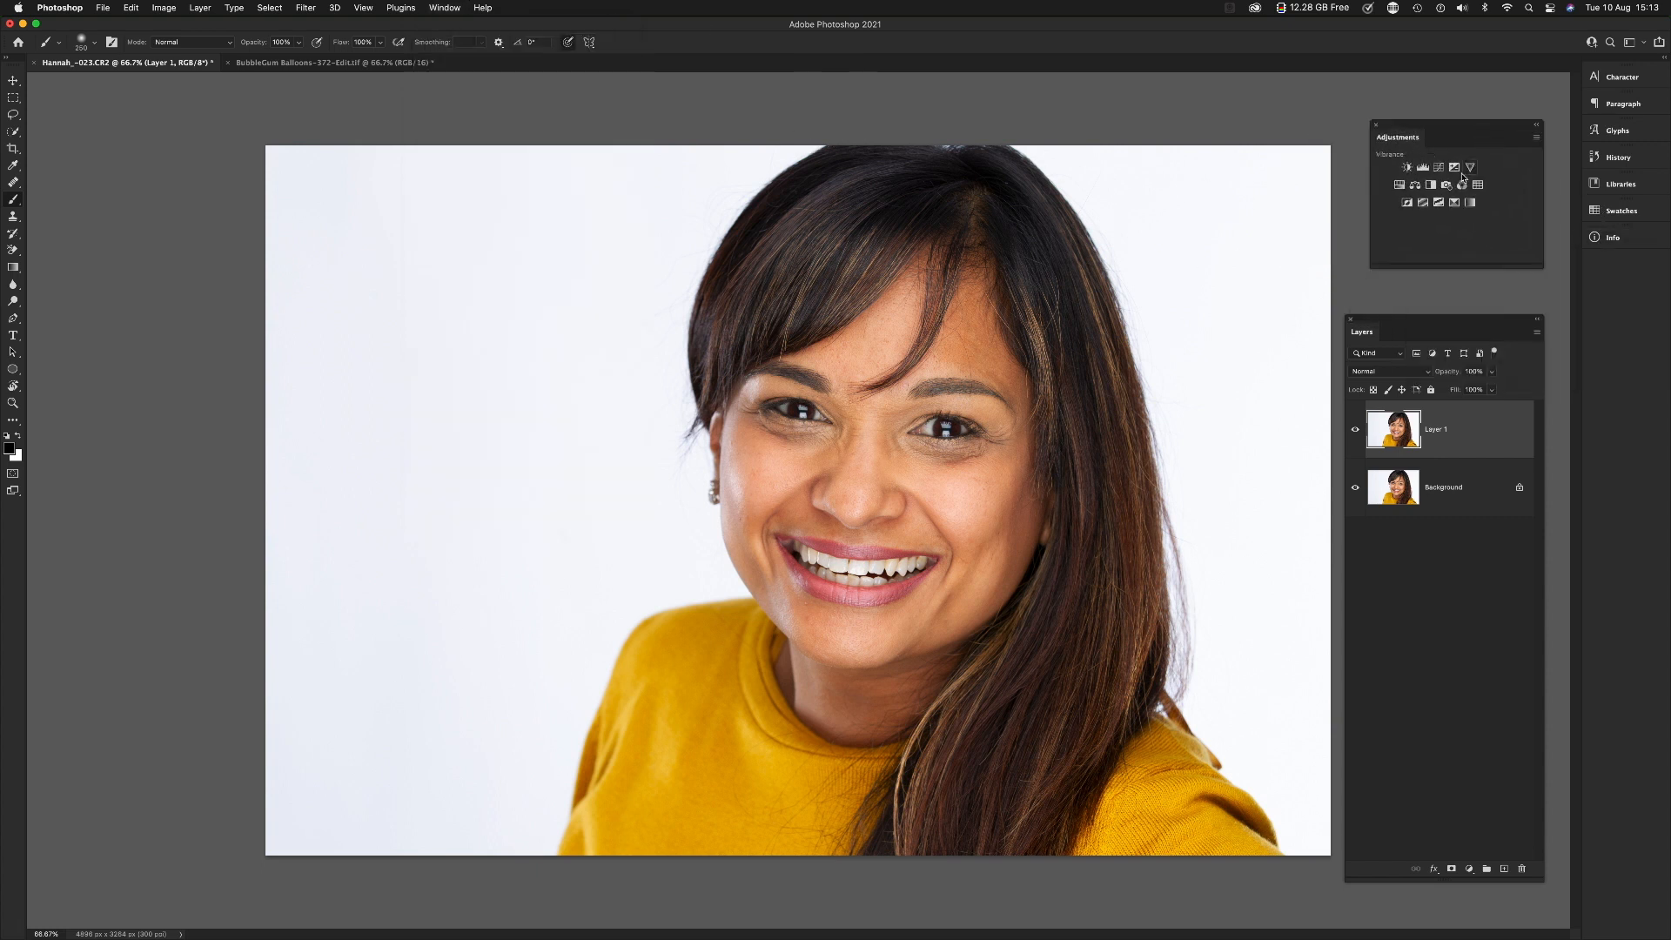
click(1398, 185)
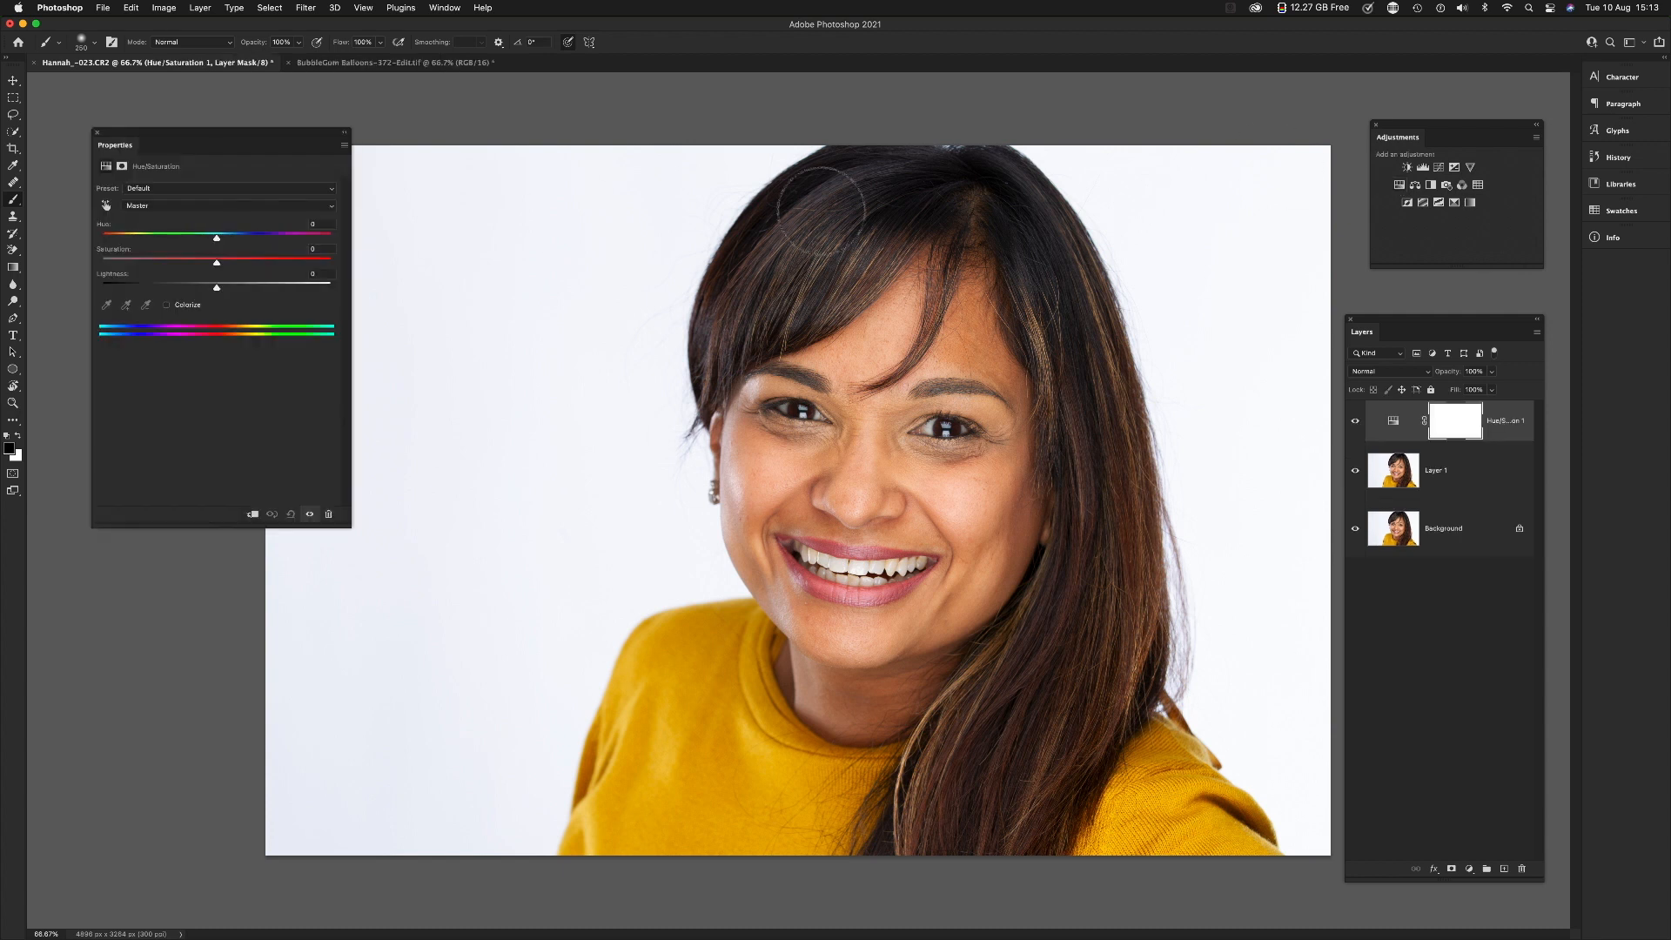
drag(178, 150, 247, 126)
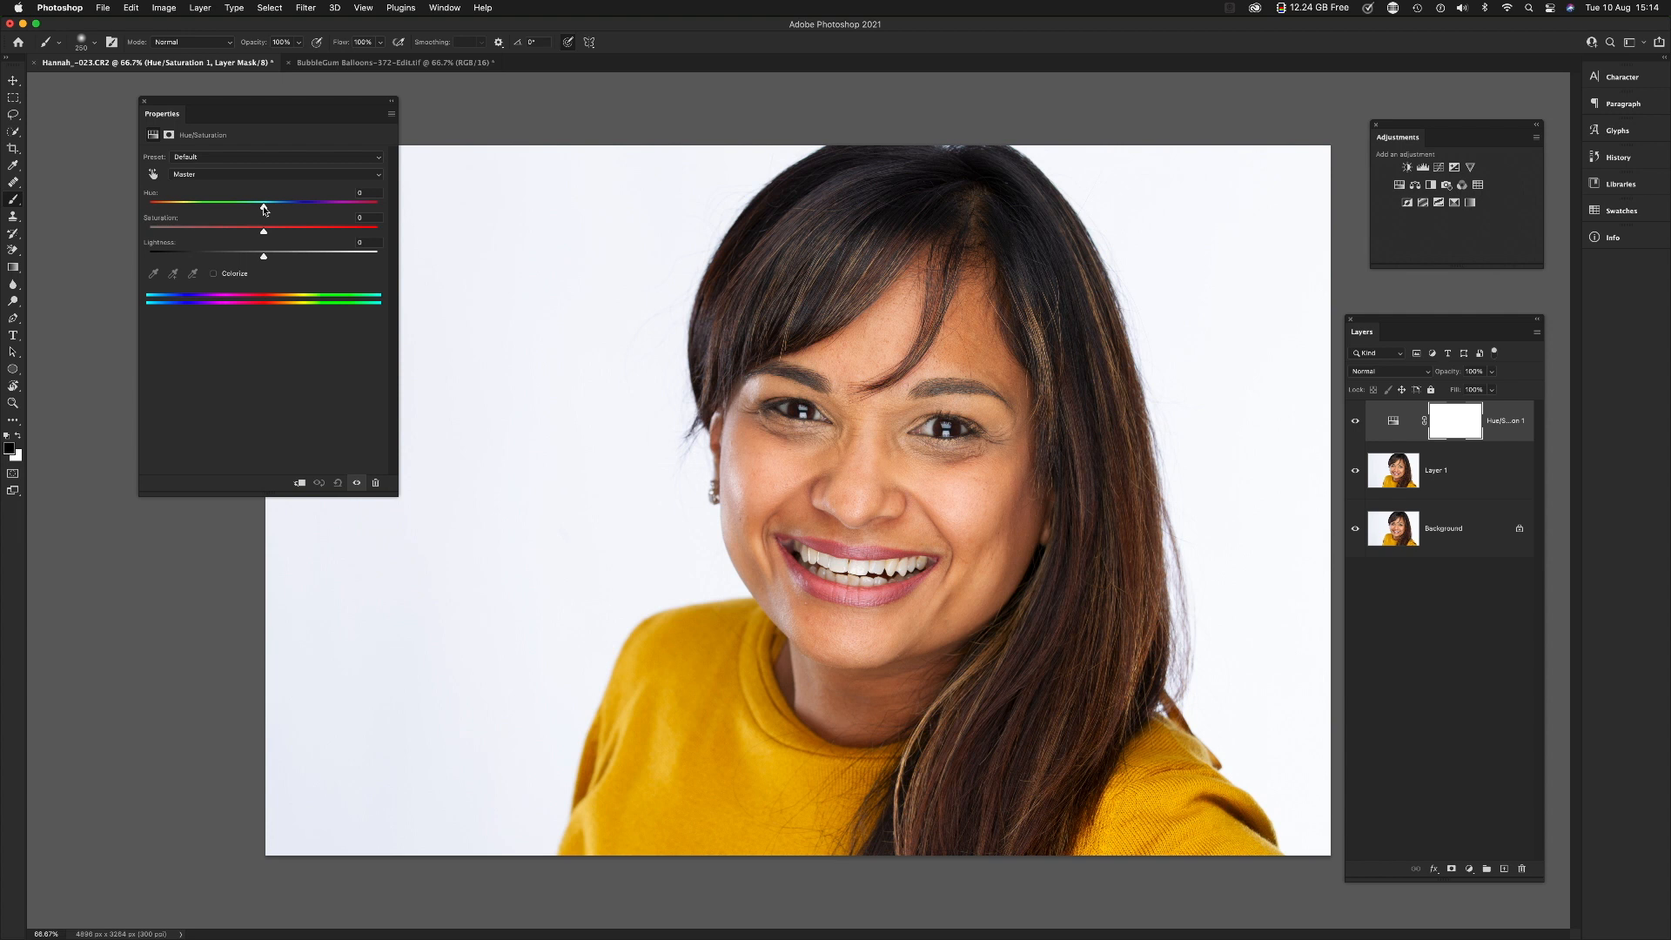
Step: Try a master hue of +43, saturation of -100 and small lightness changes on the portrait, resetting all three to 0
drag(264, 210, 313, 207)
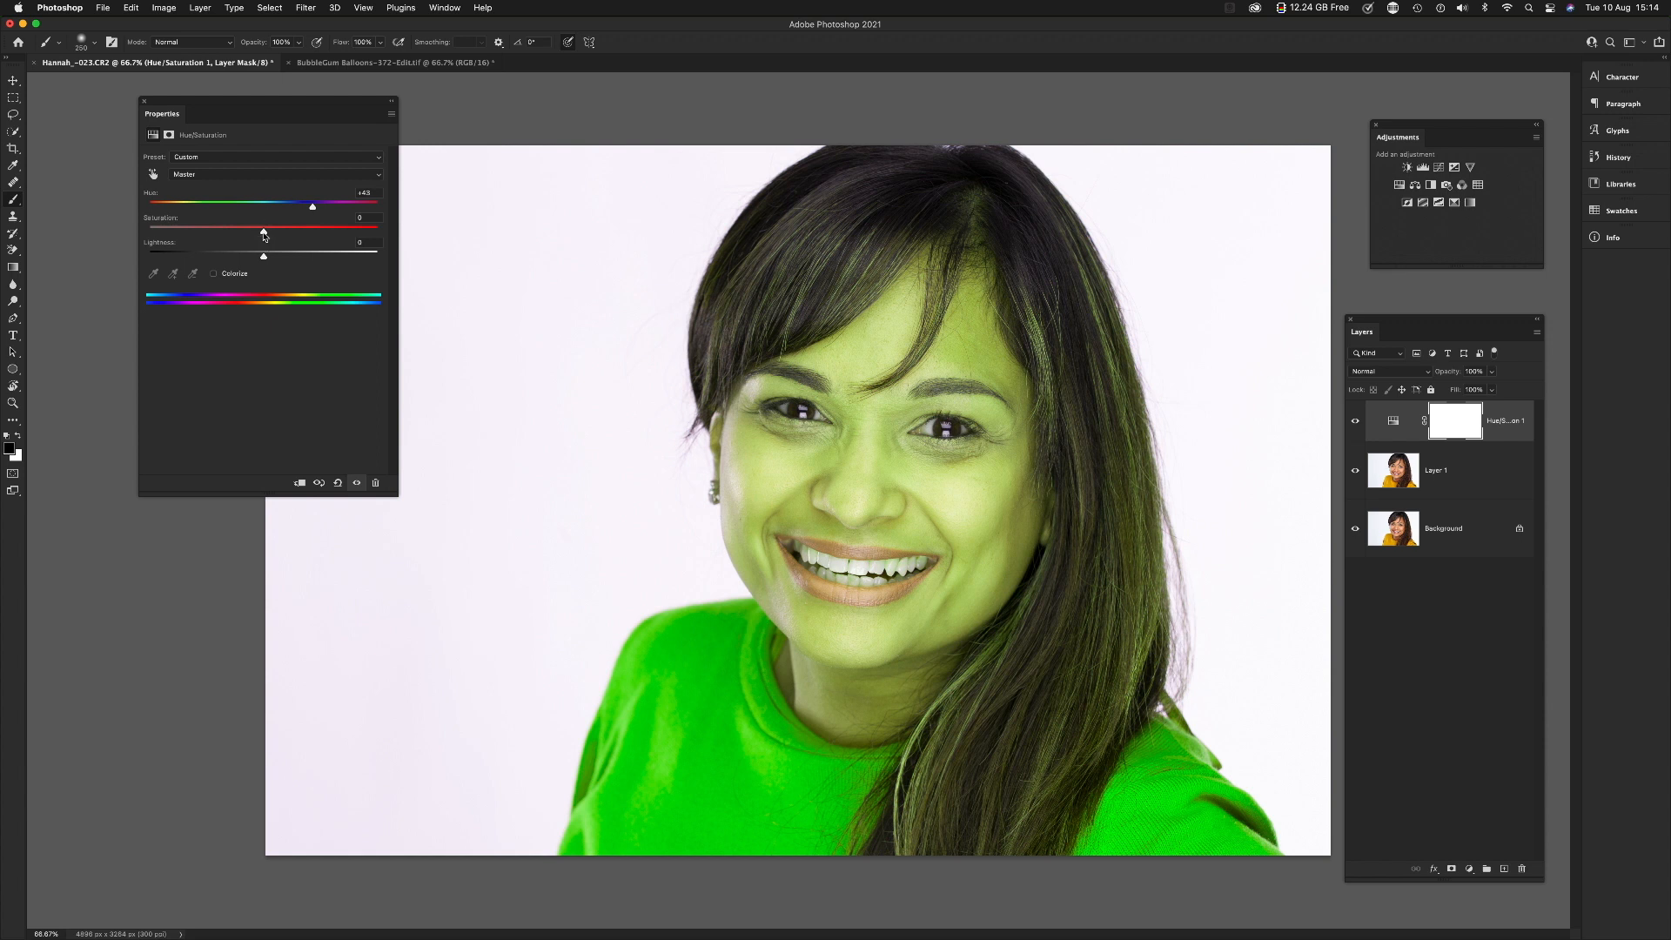
drag(265, 233, 149, 231)
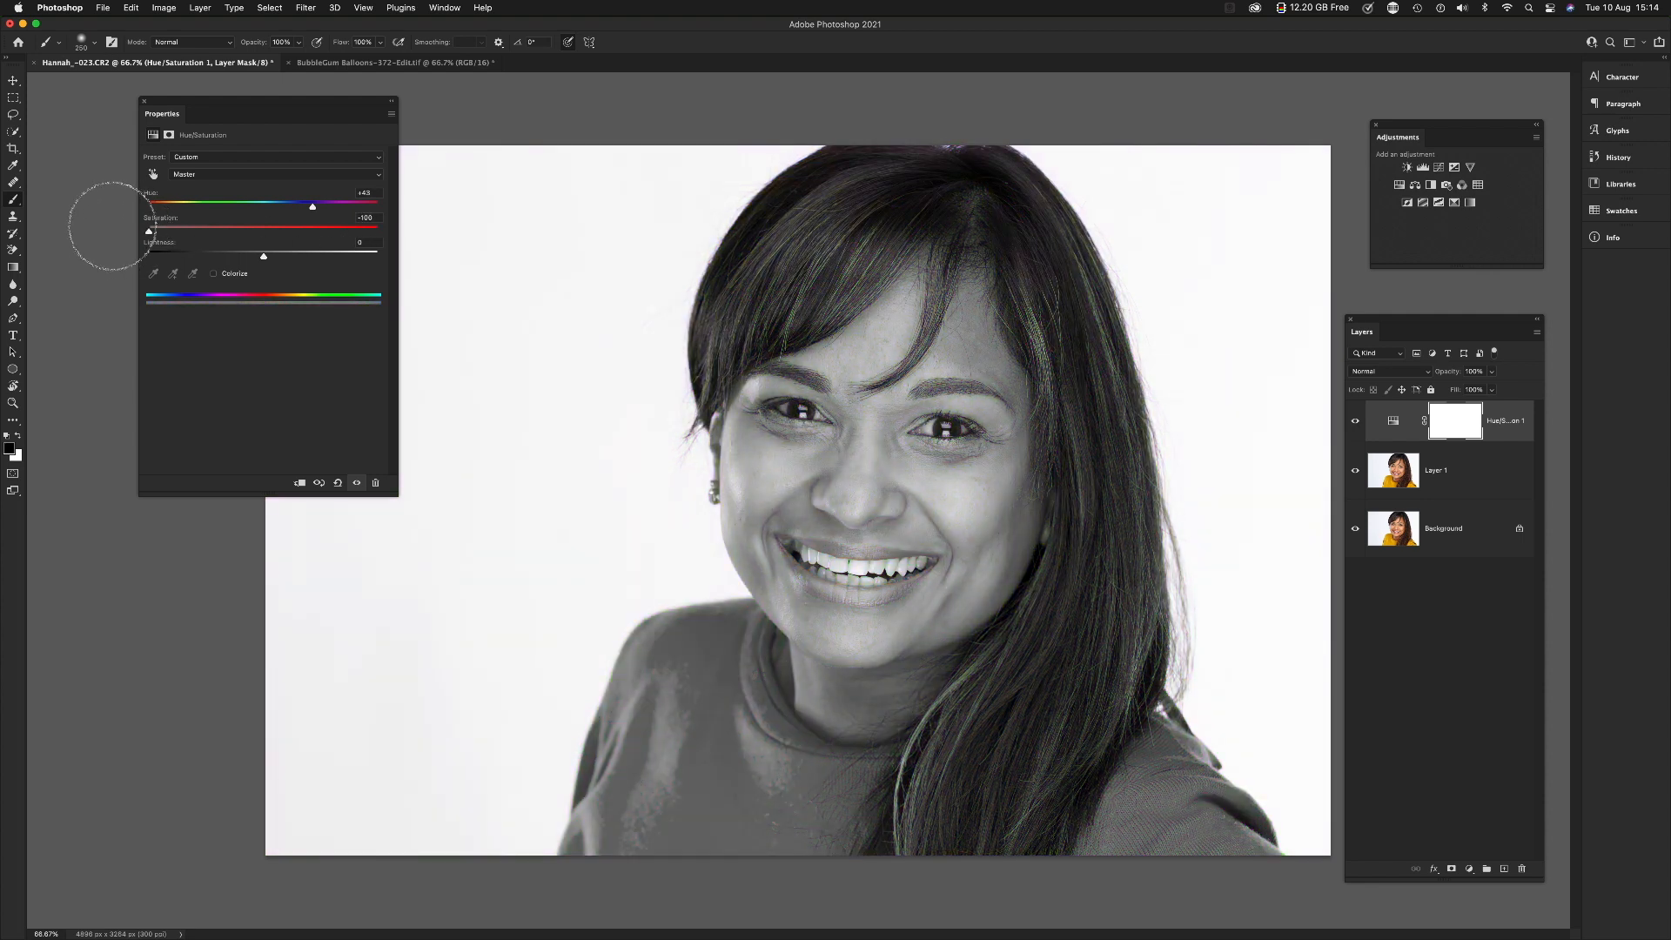
double_click(147, 193)
double_click(158, 218)
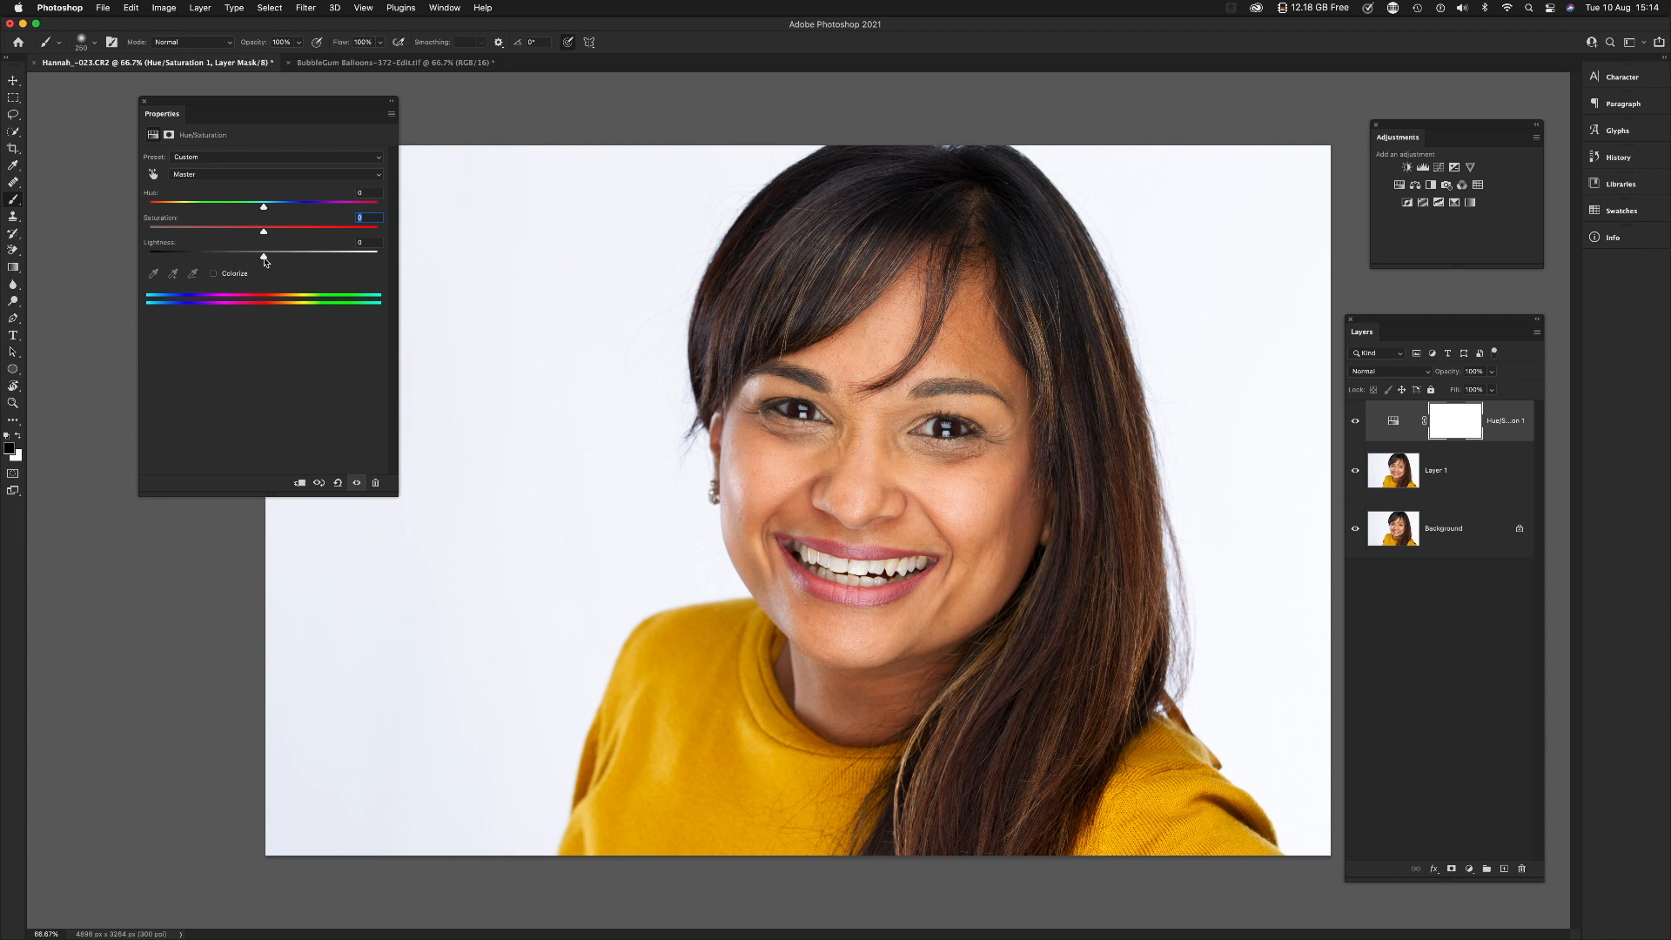
mouse_move(264, 258)
mouse_down()
mouse_move(384, 258)
mouse_move(266, 255)
mouse_up()
mouse_move(262, 258)
mouse_down()
mouse_move(148, 256)
mouse_move(264, 257)
mouse_up()
Step: Set the Yellows hue to -67 with slightly lower saturation and lightness, and narrow the affected color range to the yellow jumper
click(197, 176)
click(189, 200)
drag(264, 259, 203, 207)
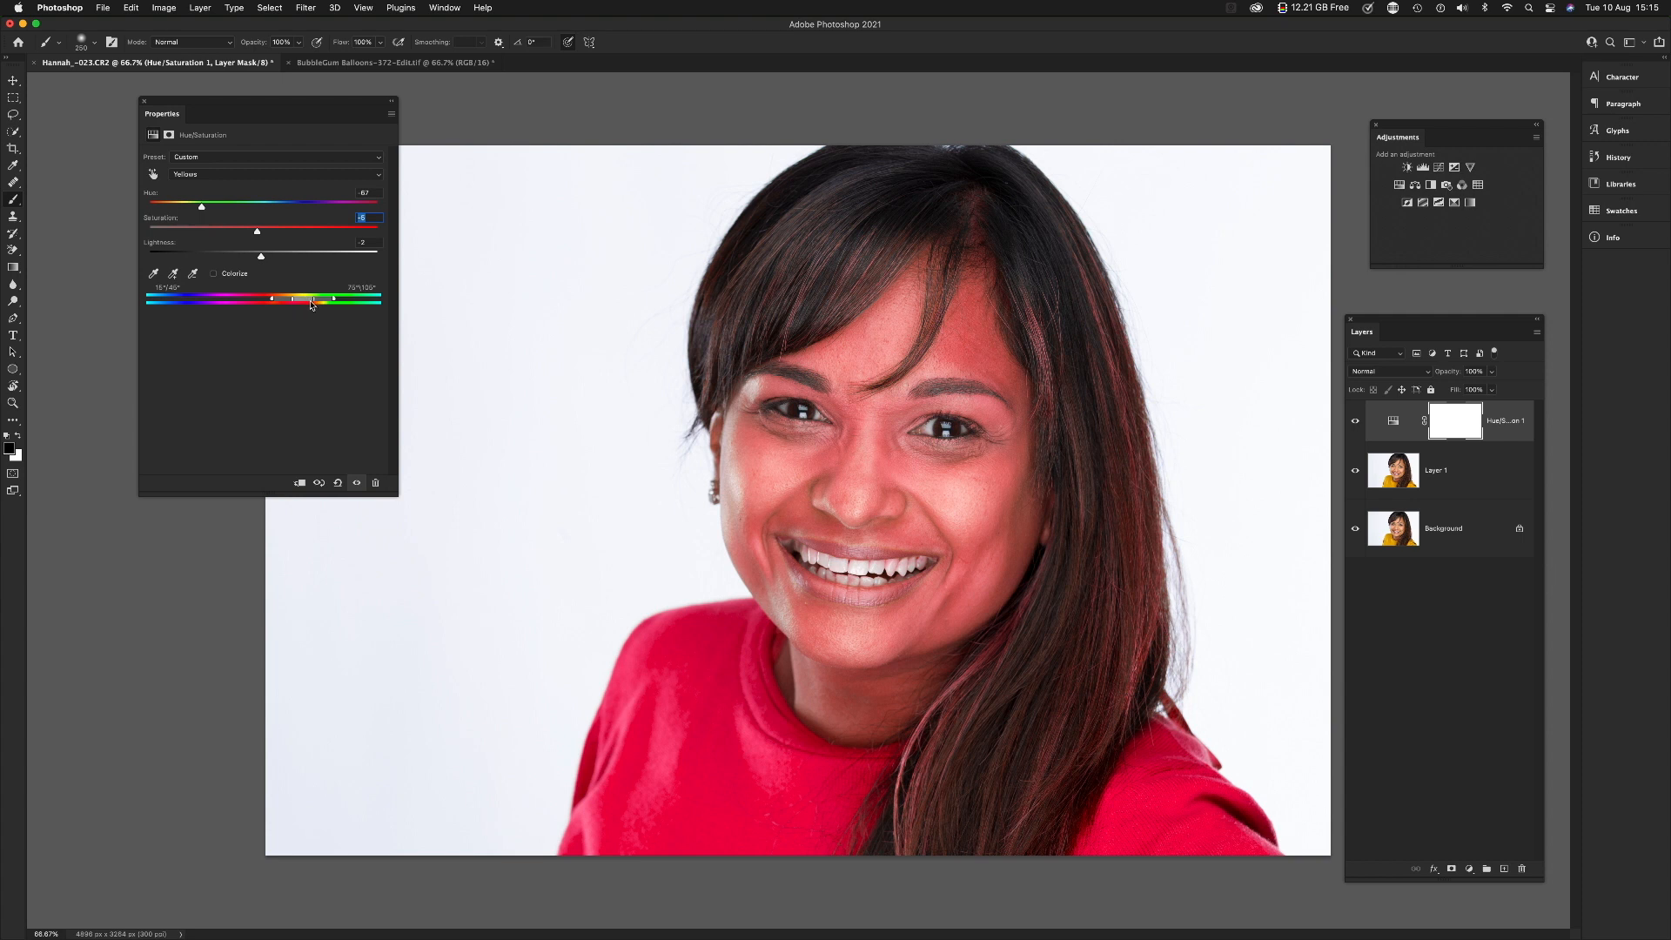
drag(315, 302, 298, 303)
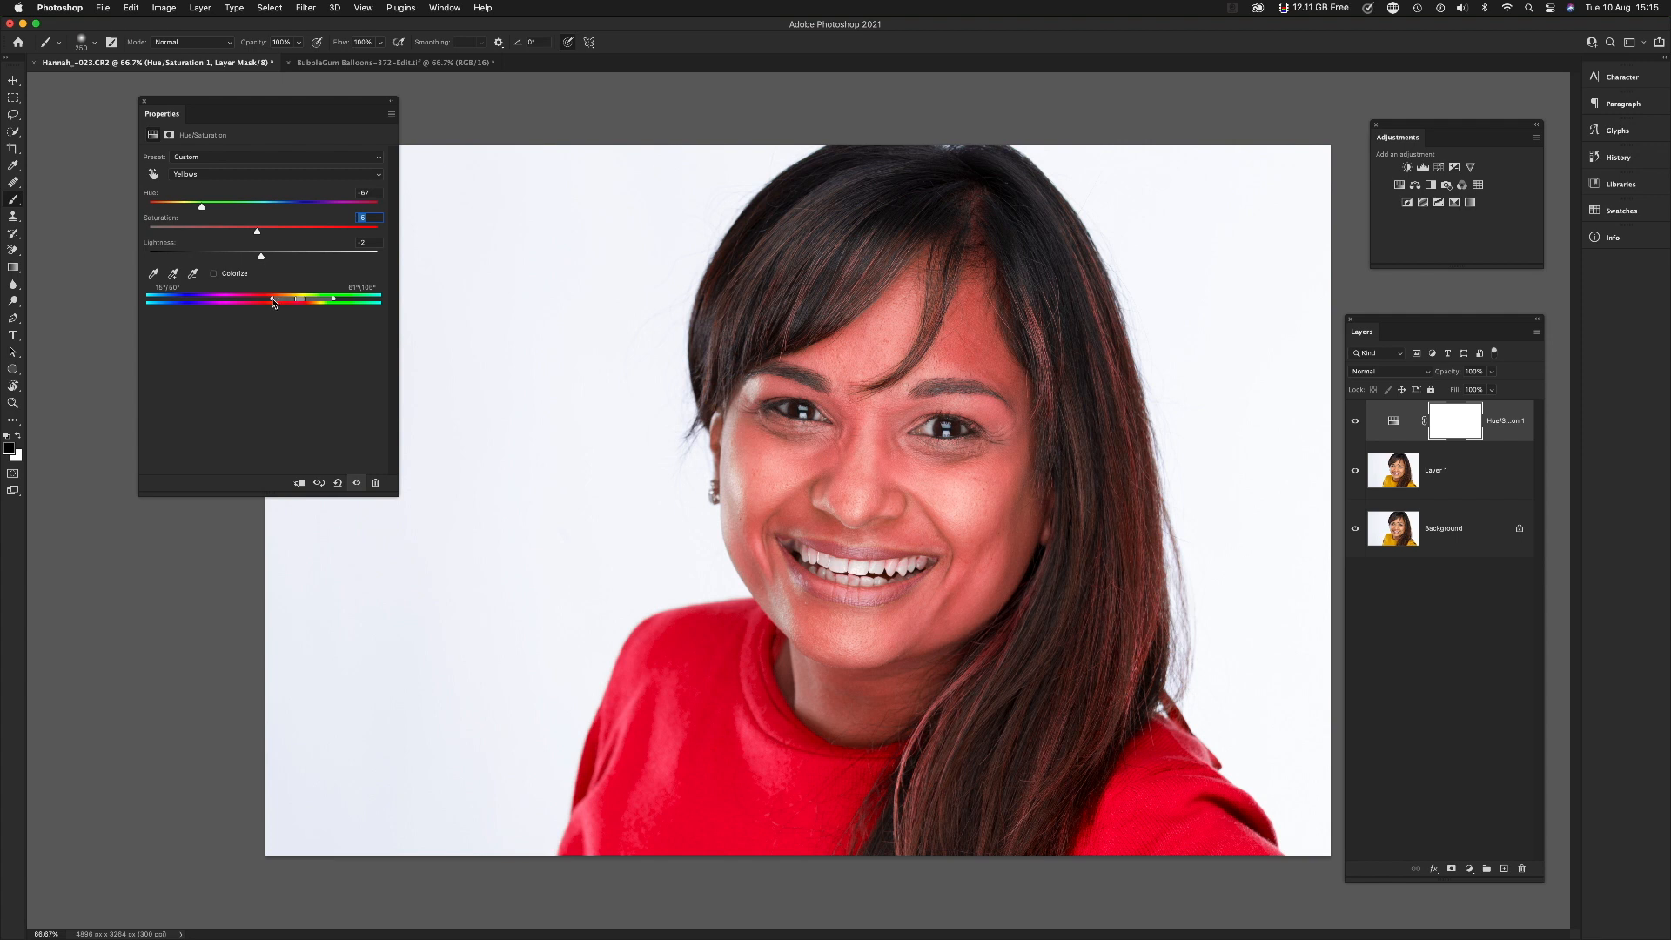
drag(273, 301, 284, 302)
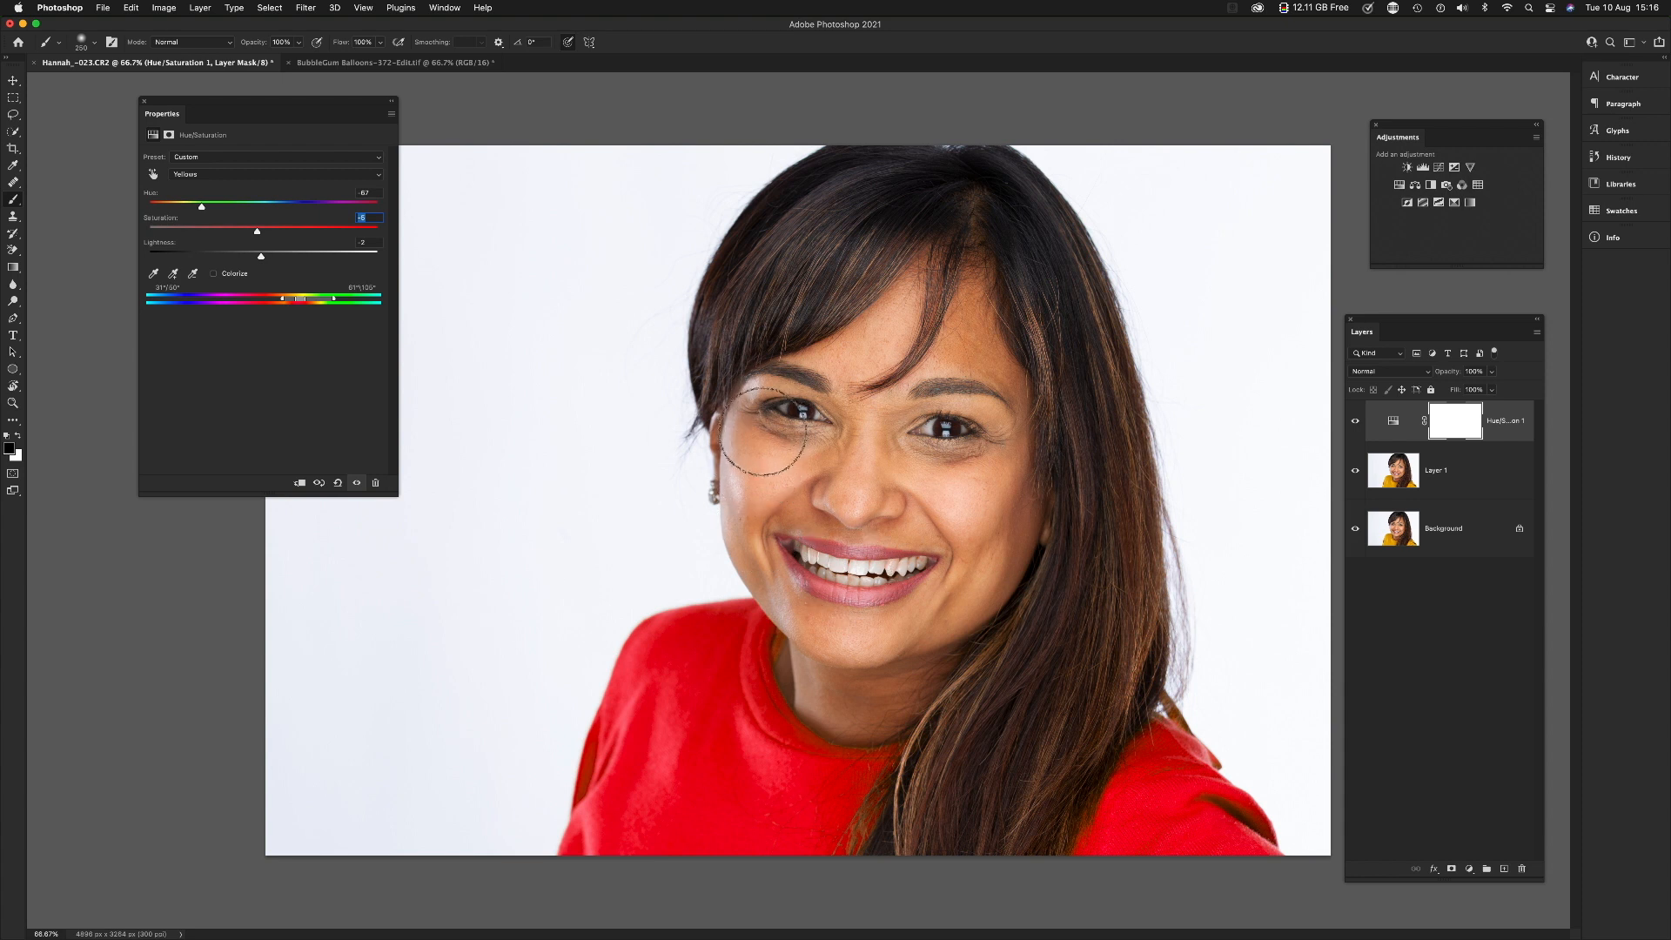
Step: Switch to the BubbleGum Balloons image, duplicate its background layer and add a Hue/Saturation adjustment layer above the copy
click(374, 65)
drag(242, 110, 190, 117)
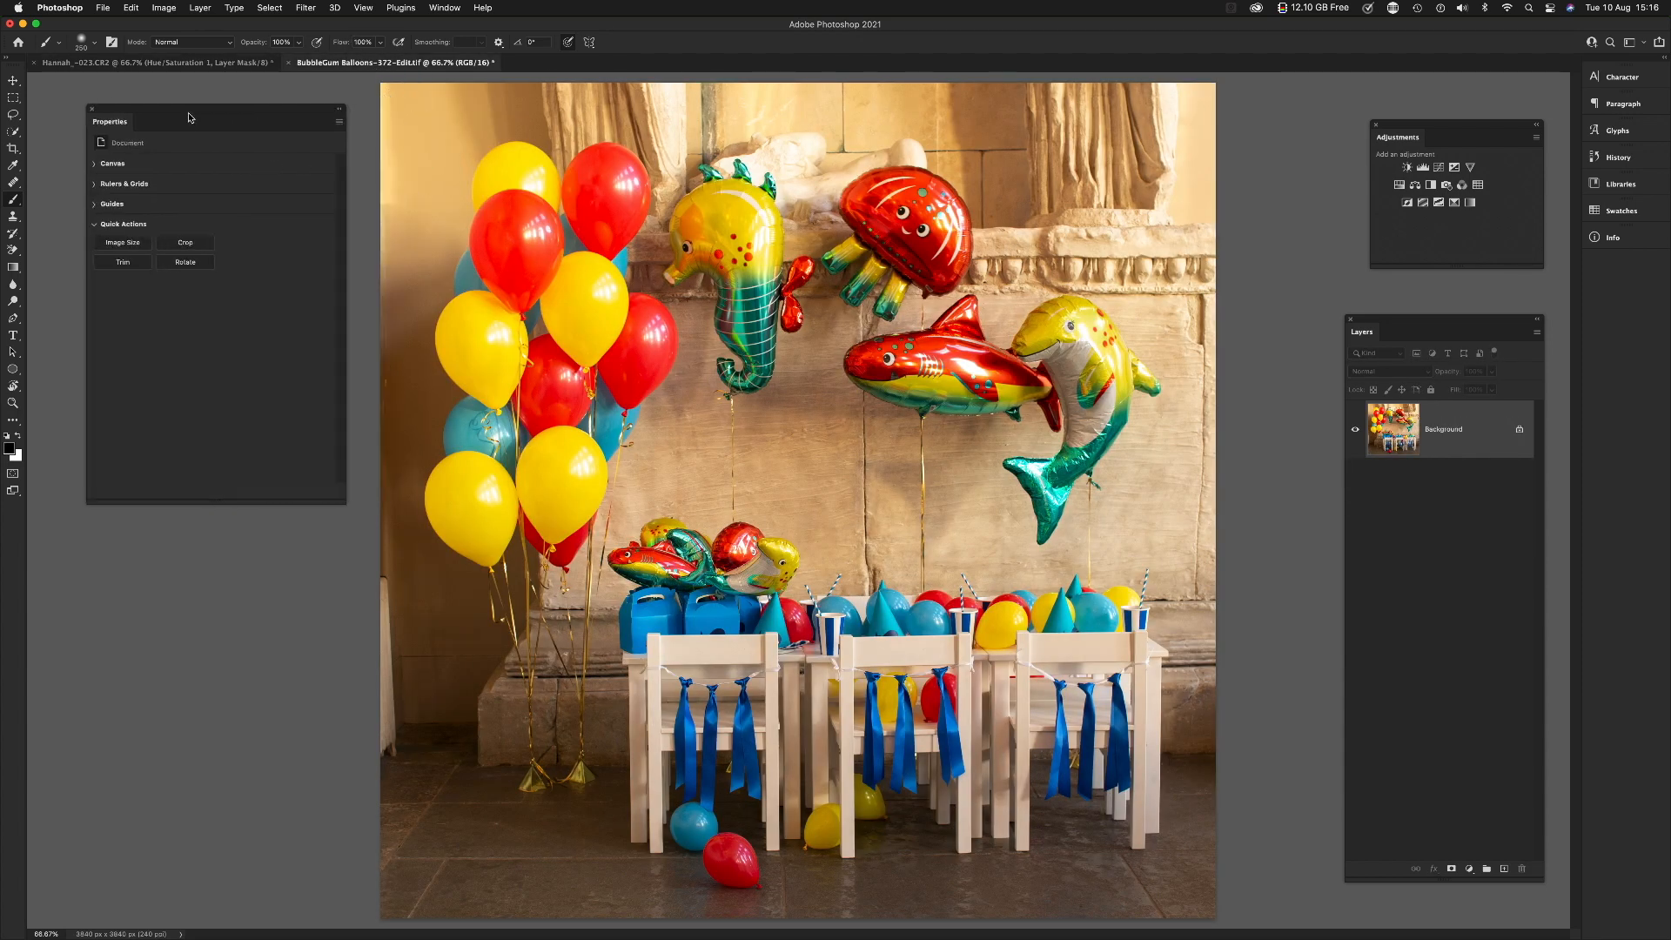
click(93, 109)
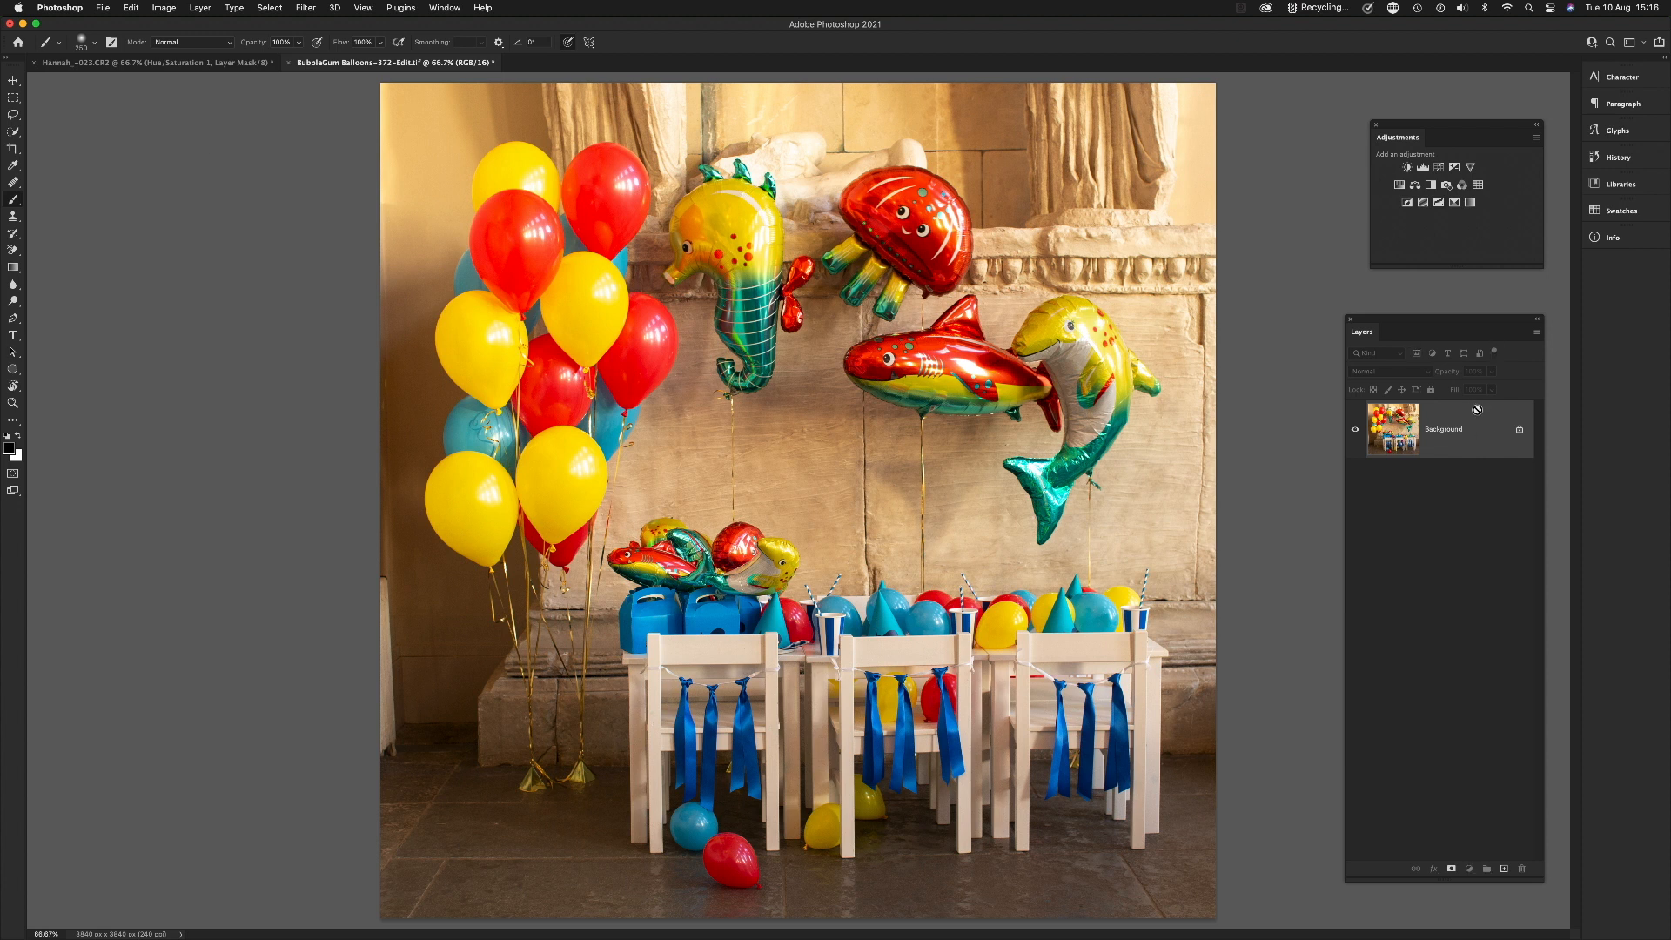
key(super+j)
click(1400, 185)
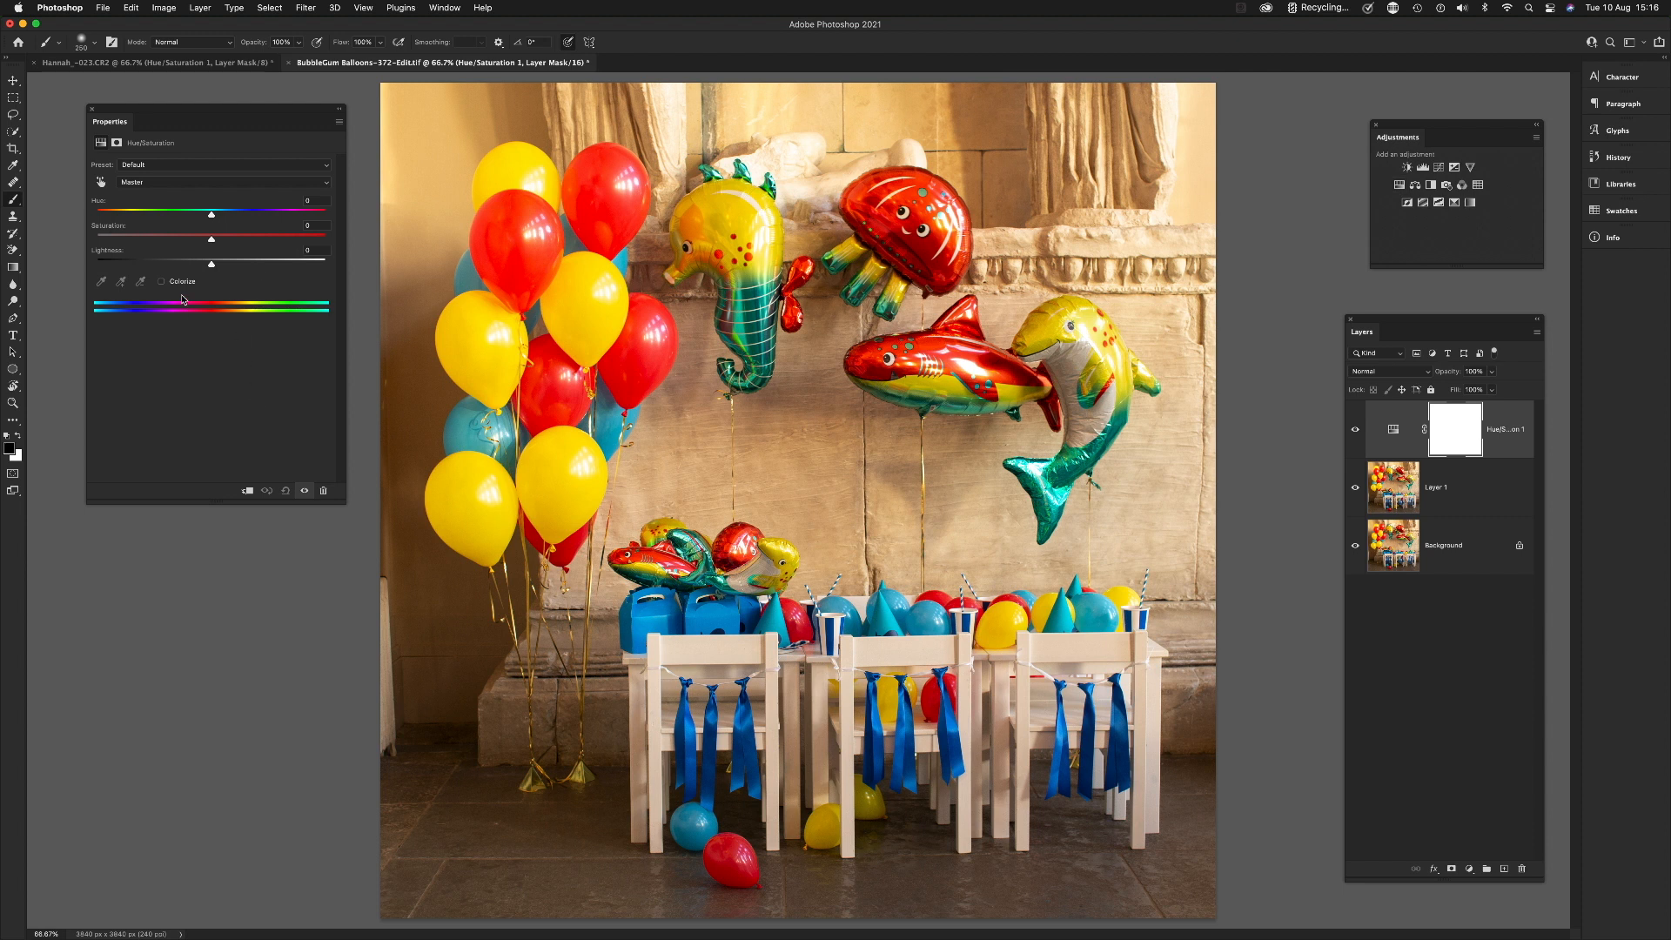
Step: Turn on the on-image adjustment tool and sample a yellow balloon to target the Yellows range
click(174, 184)
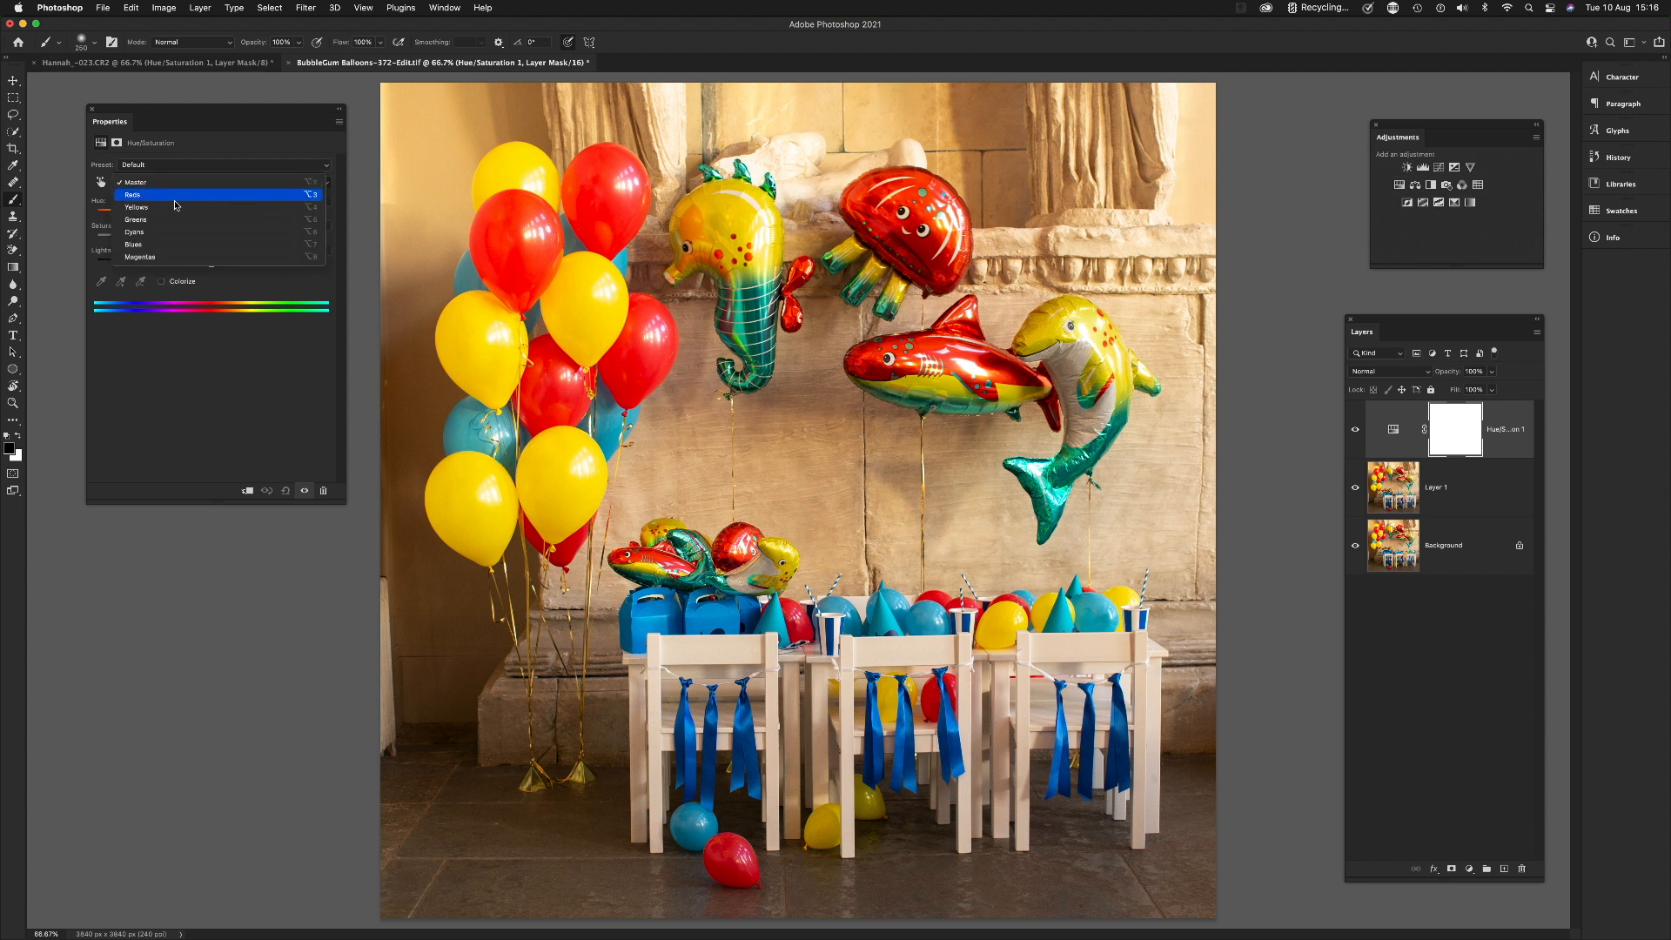
click(161, 183)
click(100, 183)
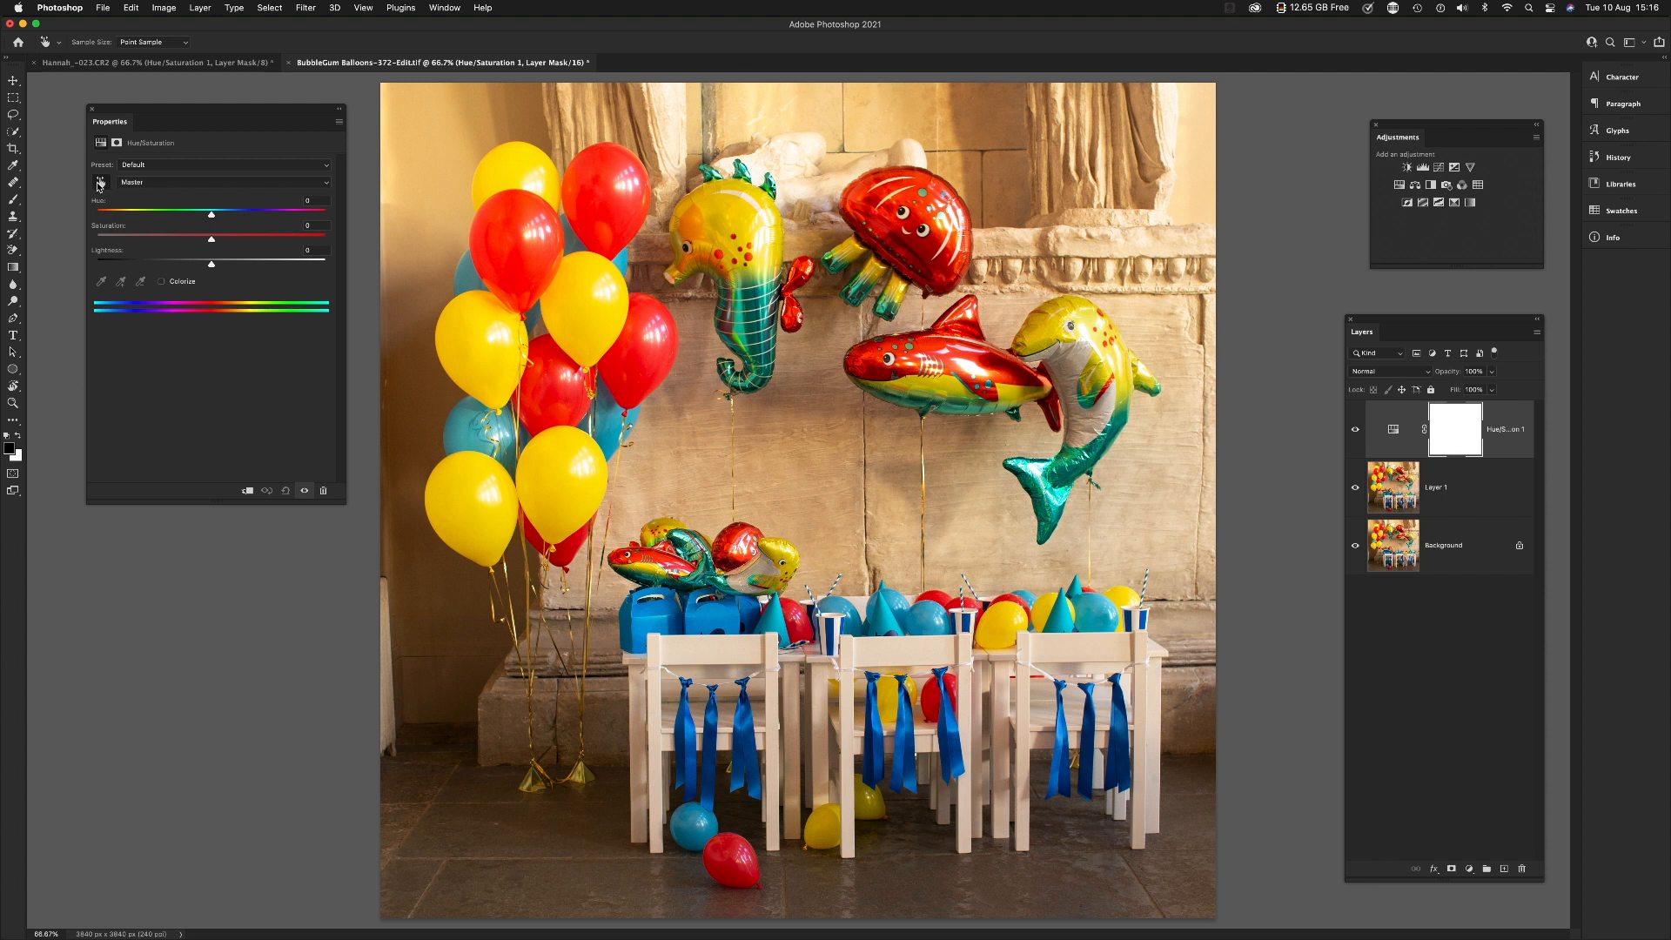
click(588, 318)
drag(588, 318, 591, 317)
Step: Try desaturating the Yellows to -100 and changing their lightness, resetting both values to 0
drag(594, 317, 487, 315)
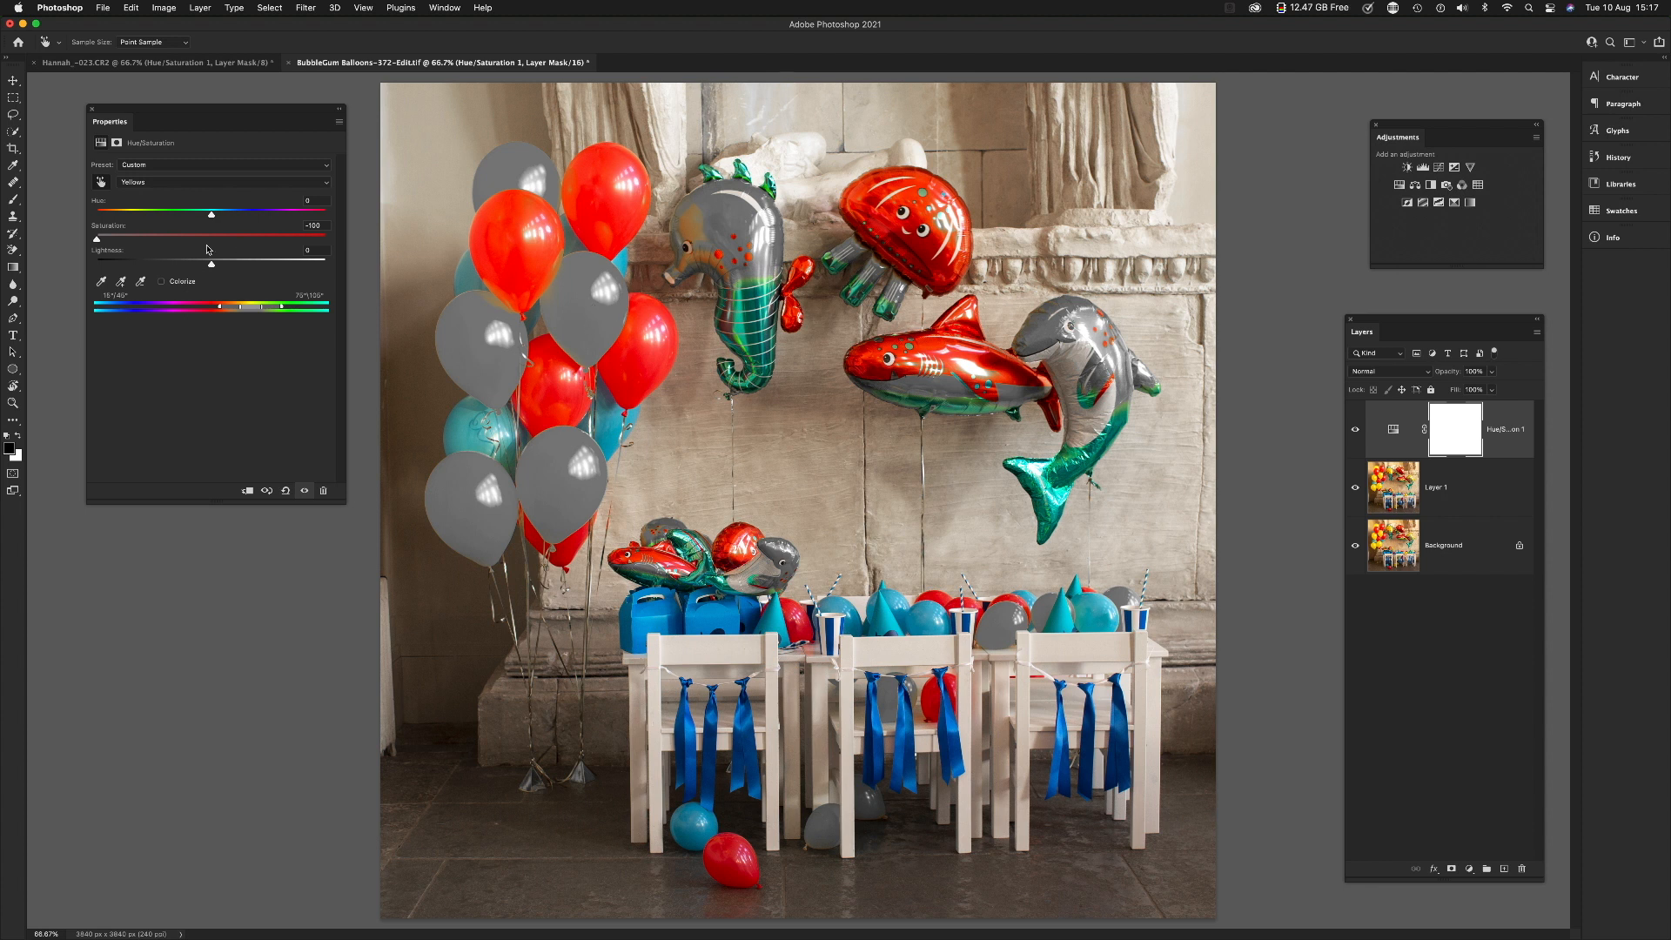
double_click(99, 227)
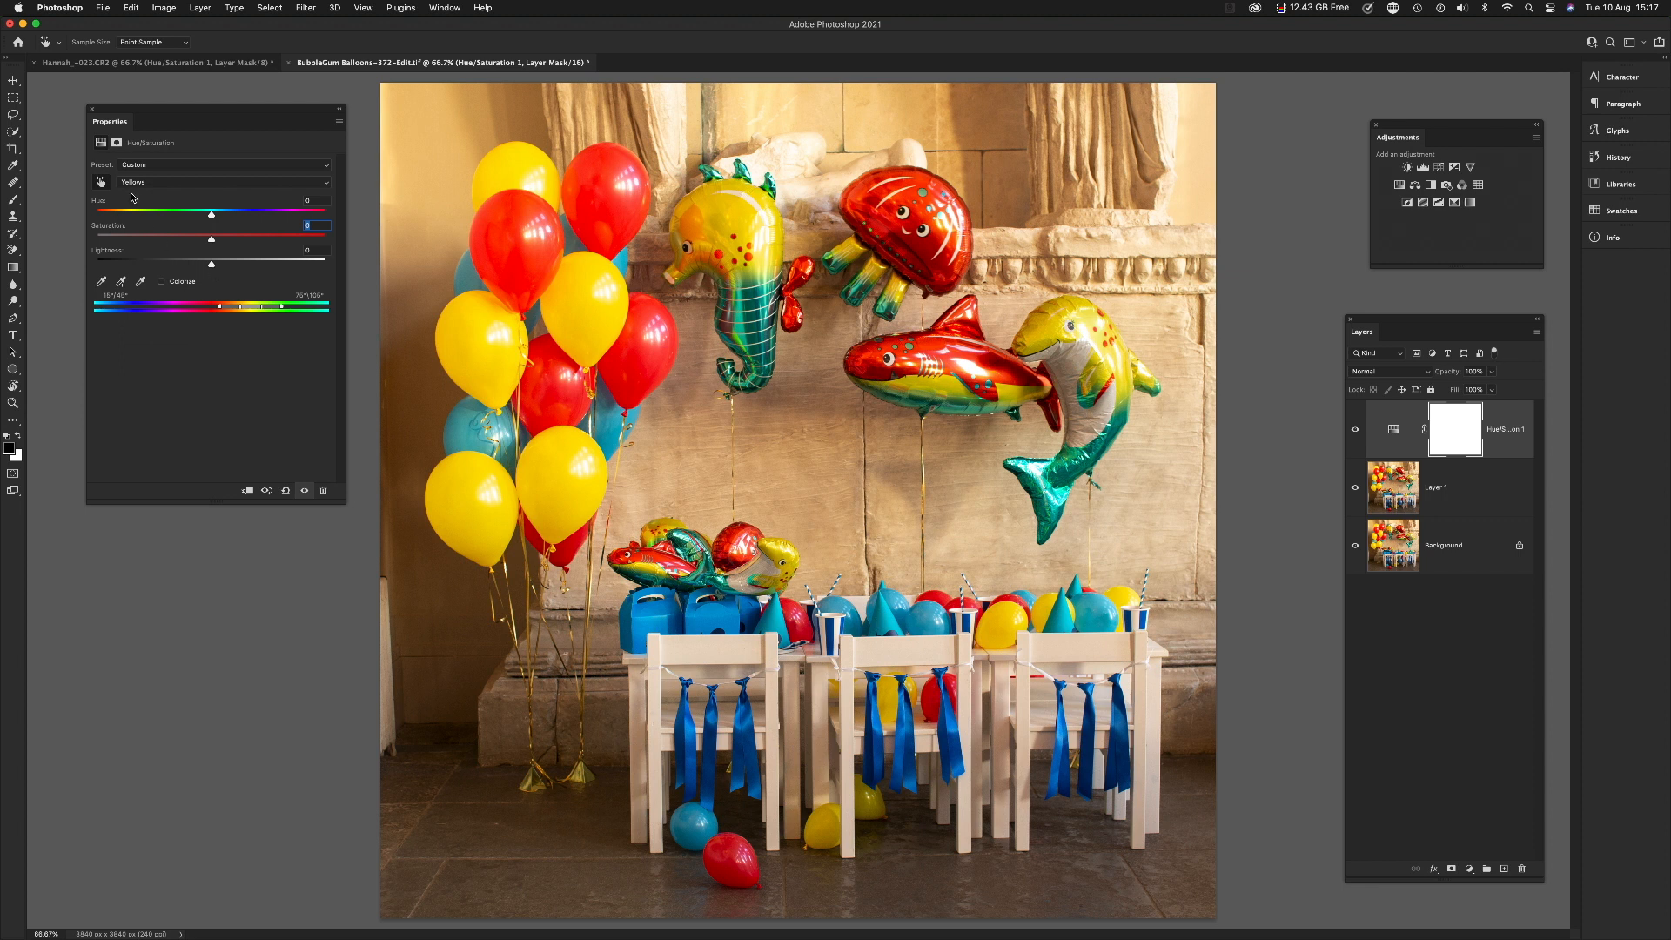
mouse_move(229, 266)
mouse_down()
mouse_move(275, 268)
mouse_move(151, 266)
mouse_move(212, 266)
mouse_up()
Step: Shift the Yellows hue towards orange-red, raise their saturation to +30 and lower their lightness slightly
drag(211, 218, 246, 242)
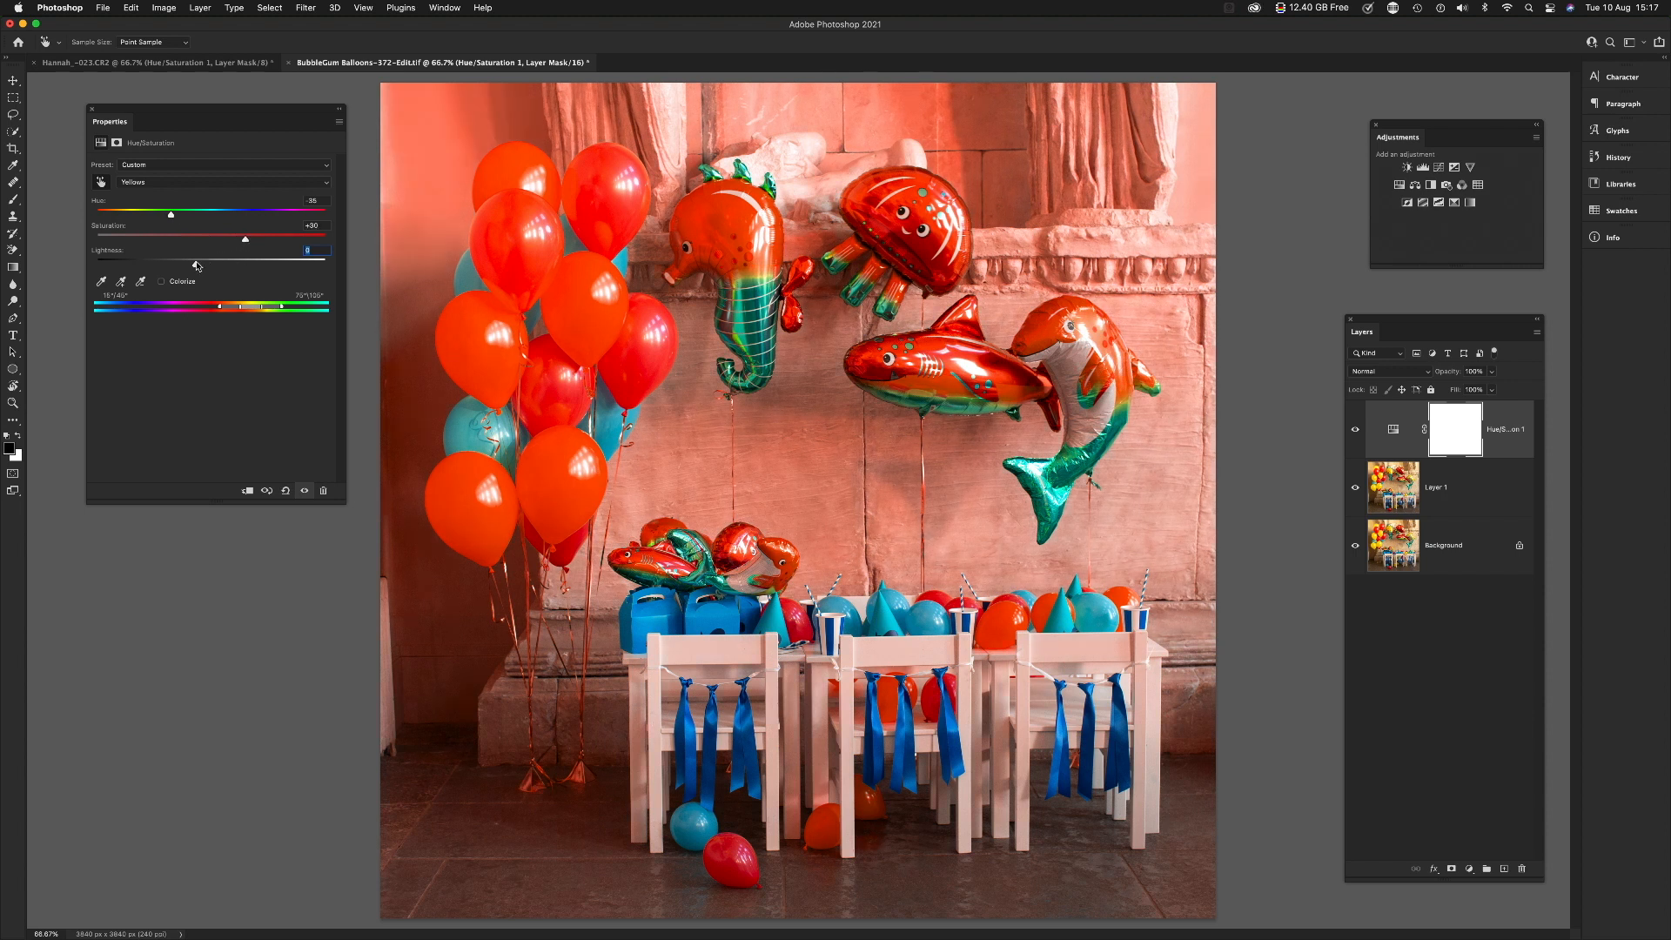
drag(196, 265, 205, 269)
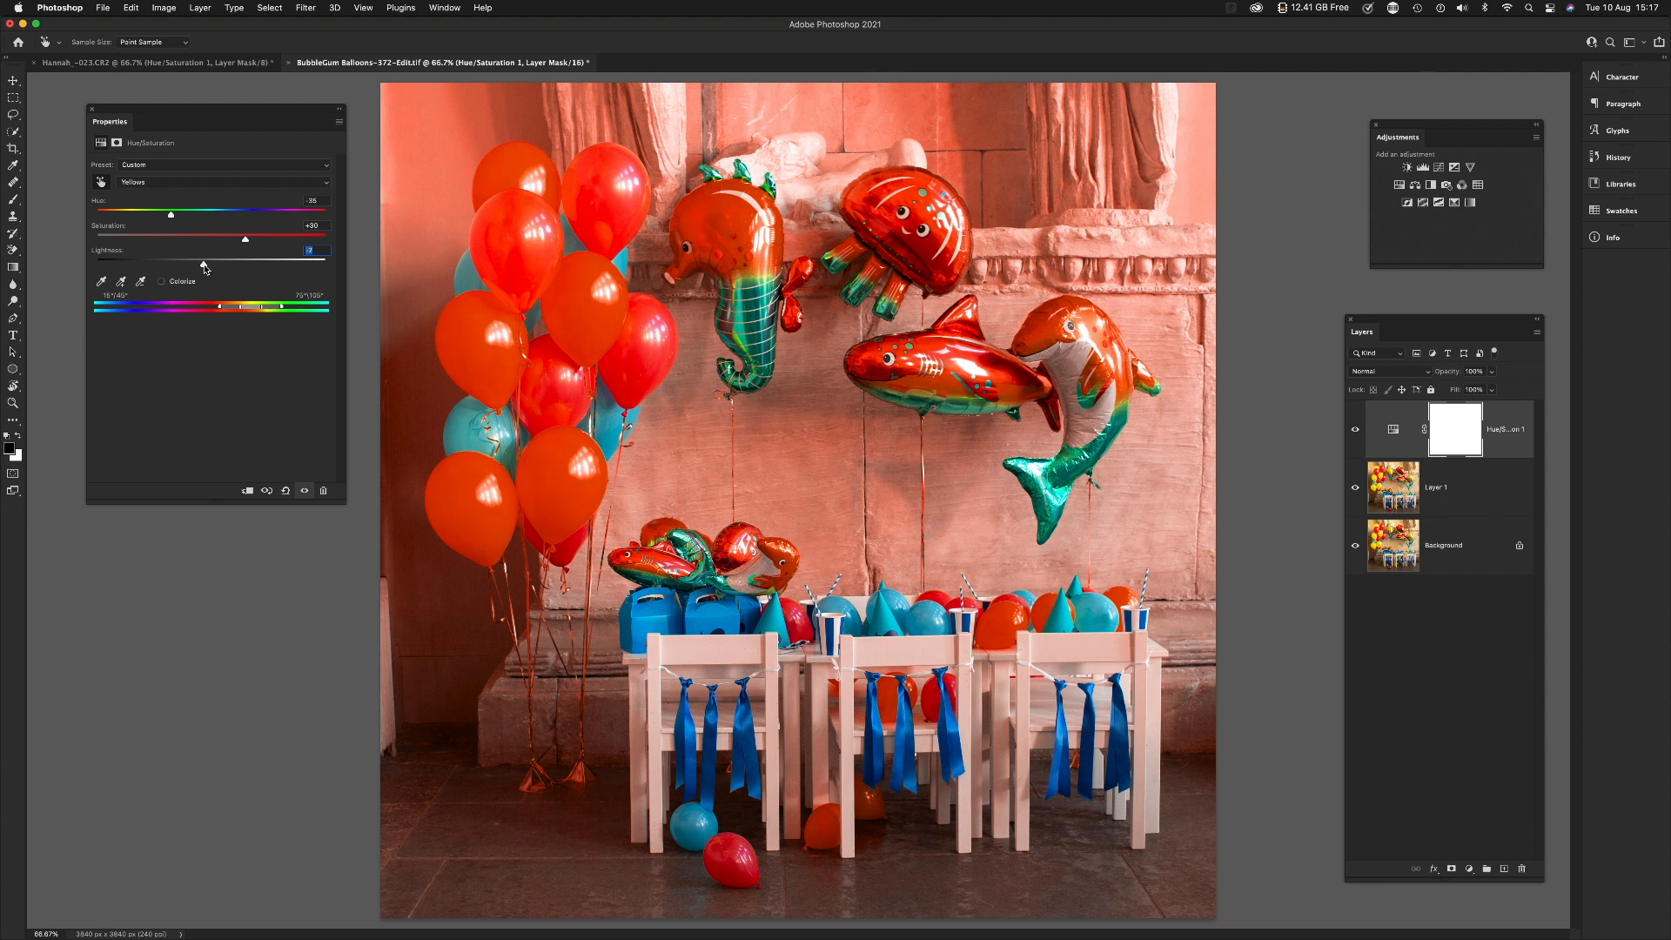